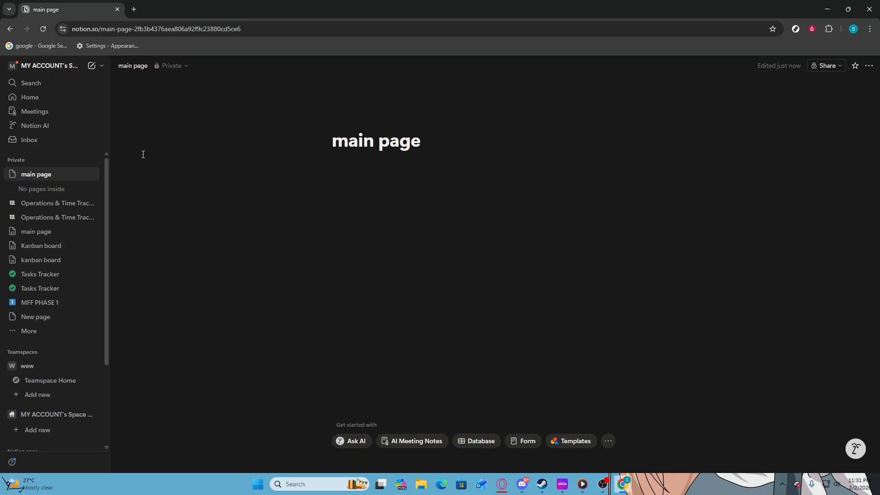
- Create a new private page titled "main page" and move the existing empty main page to the trash
{"action": "left_click", "coordinate": [93, 161]}
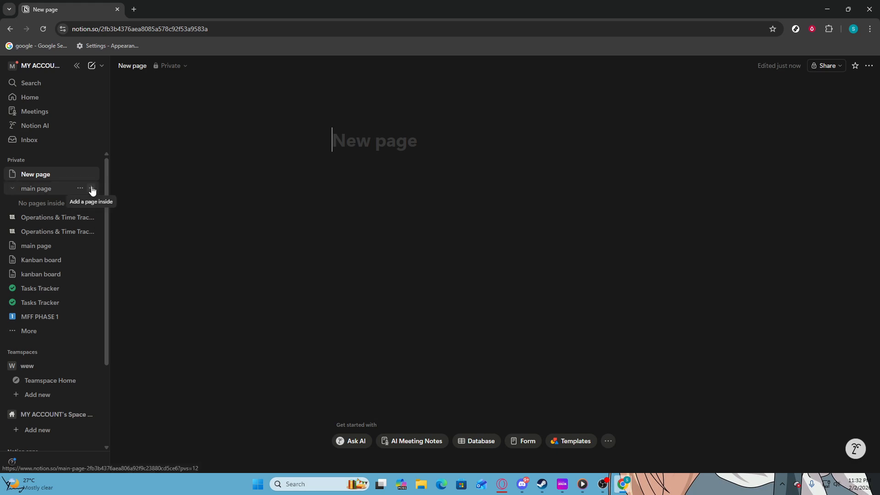
{"action": "left_click", "coordinate": [80, 189]}
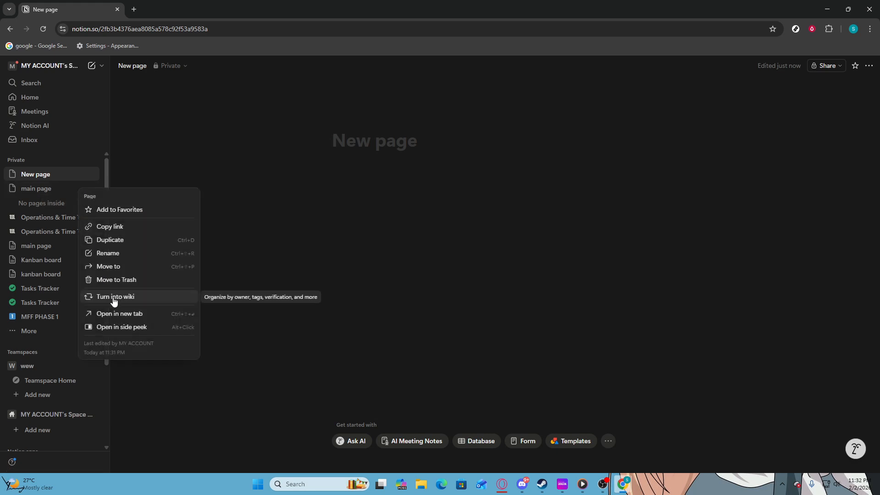
{"action": "left_click", "coordinate": [115, 280]}
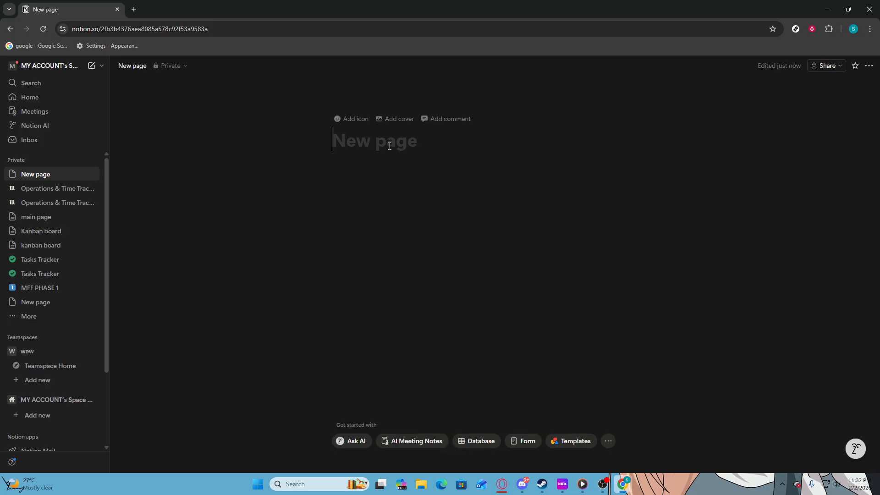
{"action": "type", "text": "main page"}
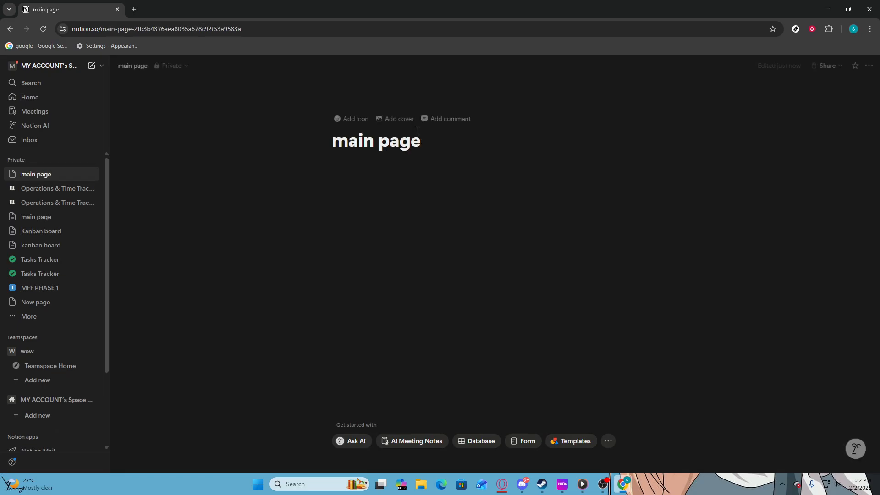
{"action": "key", "text": "Return"}
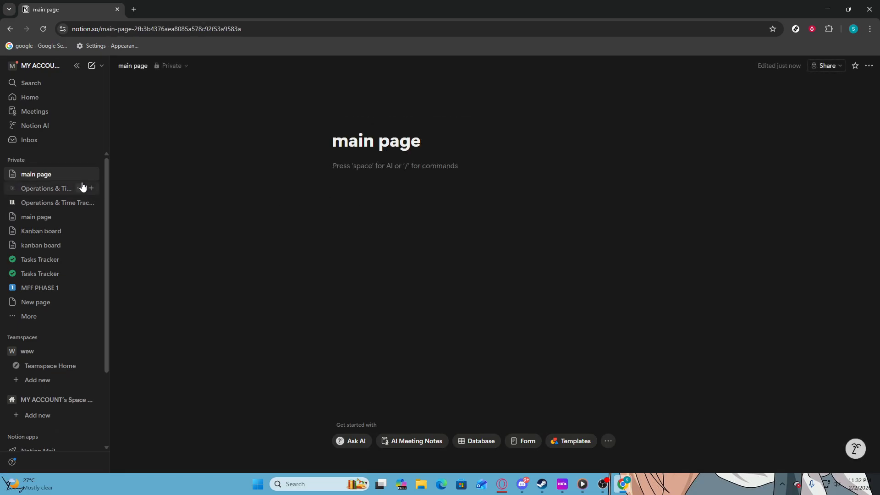
- Create another private page titled "link 1"
{"action": "left_click", "coordinate": [91, 160]}
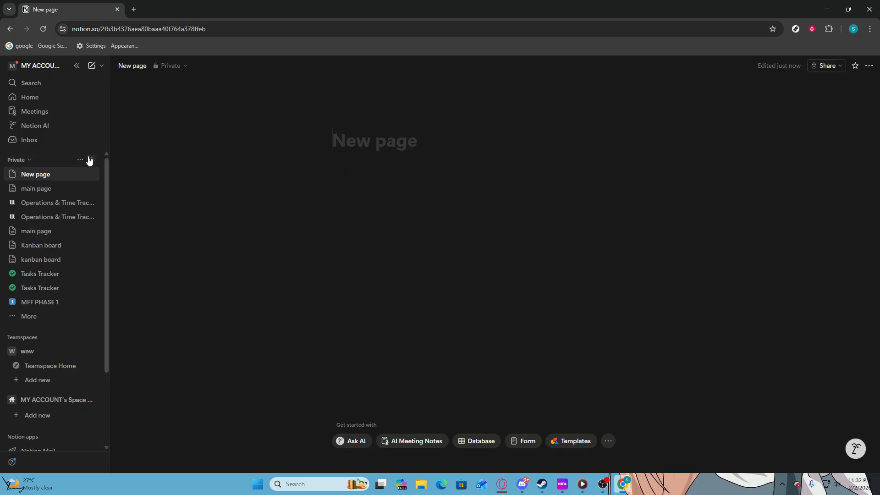
{"action": "type", "text": "link 1"}
{"action": "key", "text": "Return"}
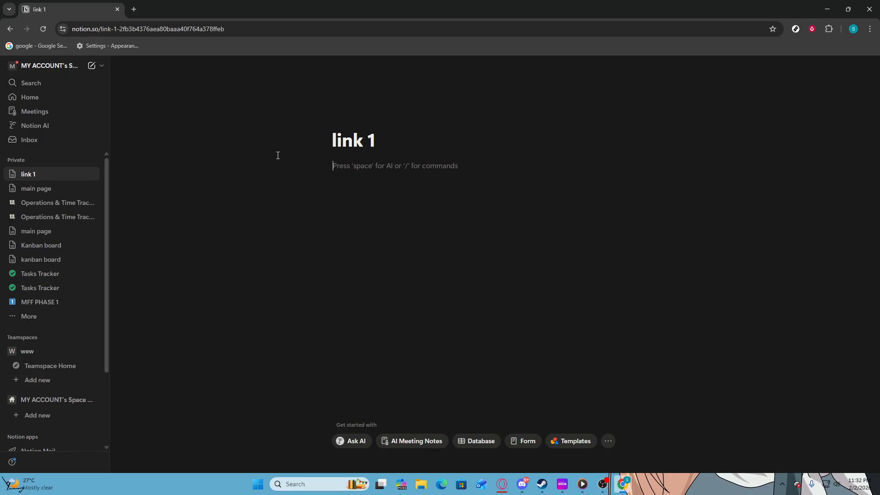
- Create a further private page titled "link 2"
{"action": "left_click", "coordinate": [92, 161]}
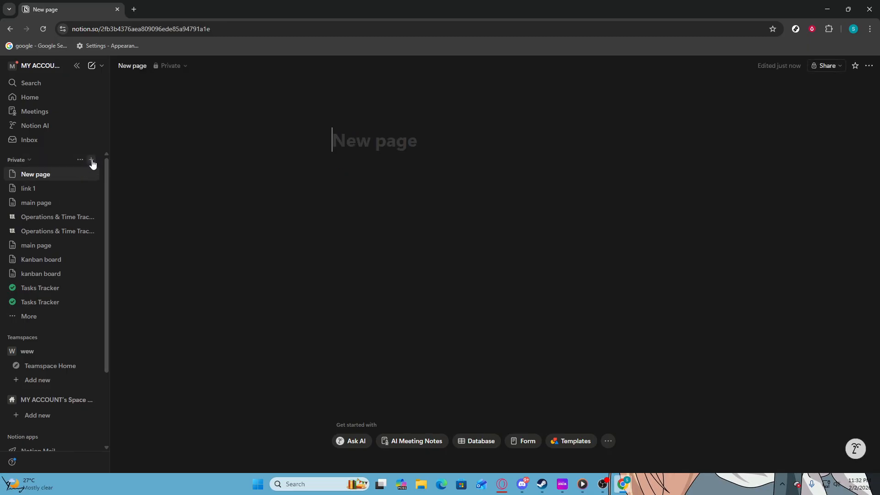
{"action": "type", "text": "link 2"}
{"action": "key", "text": "Return"}
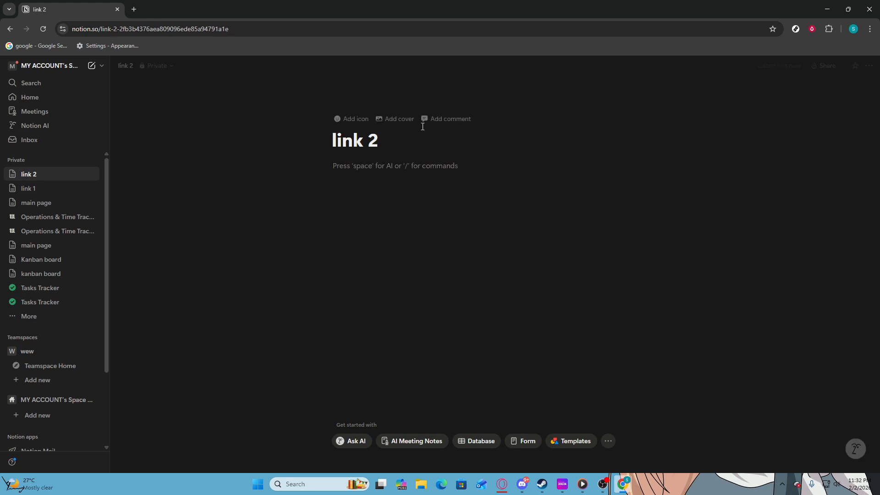
- Open the link 1 page and insert a Link to page block pointing to main page in its body
{"action": "right_click", "coordinate": [77, 186]}
{"action": "left_click", "coordinate": [51, 192]}
{"action": "left_click", "coordinate": [51, 192]}
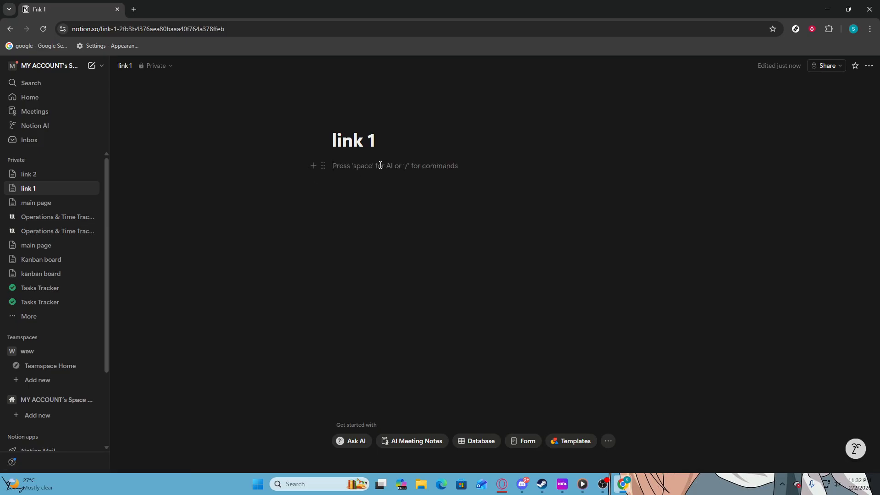
{"action": "type", "text": "/"}
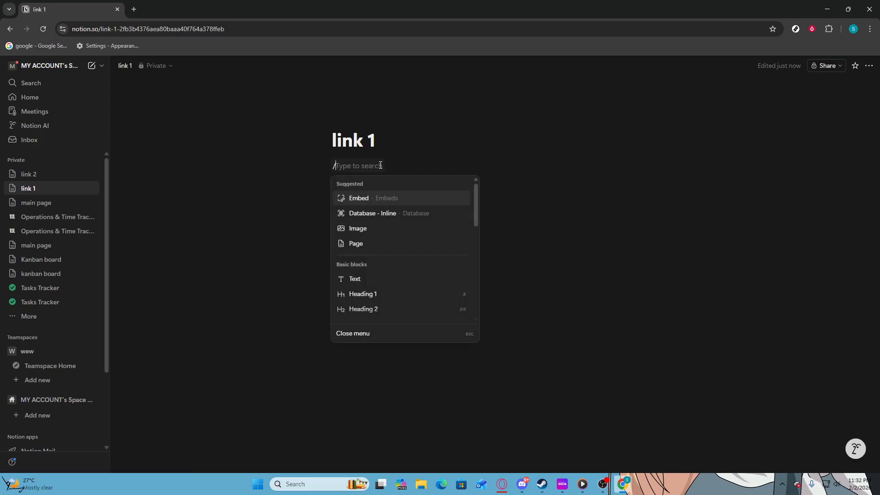
{"action": "type", "text": "li"}
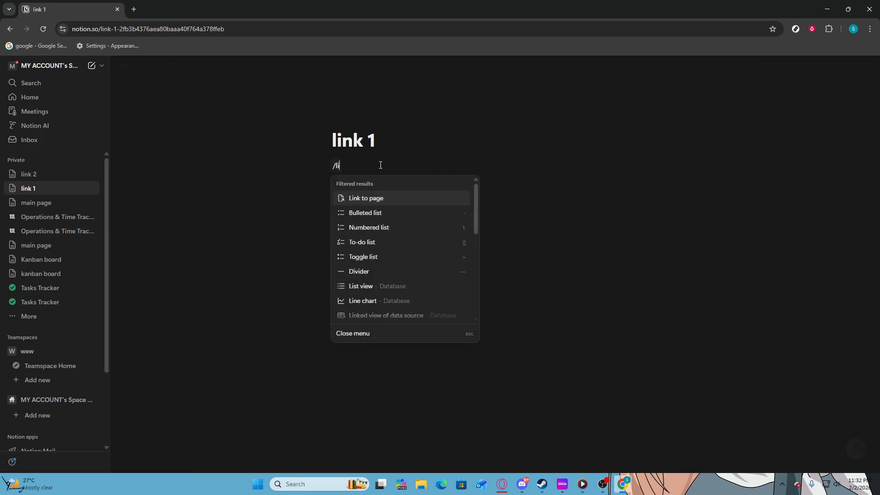
{"action": "left_click", "coordinate": [360, 199]}
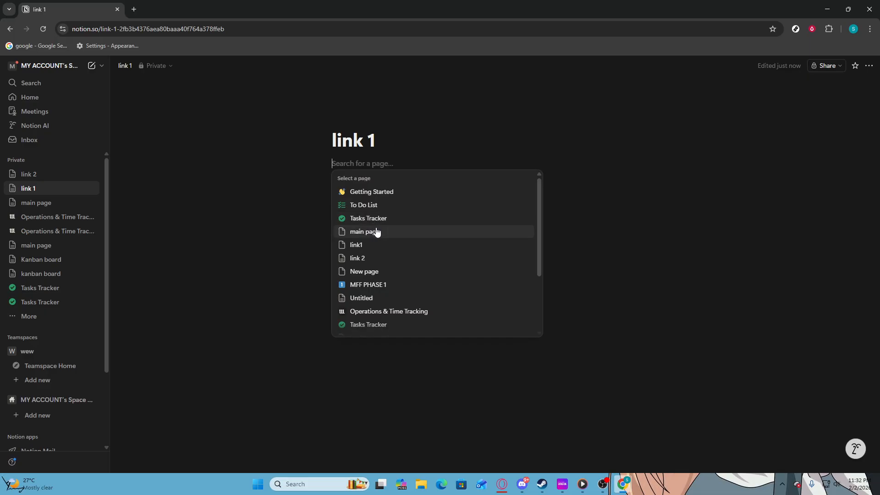
{"action": "left_click", "coordinate": [376, 232]}
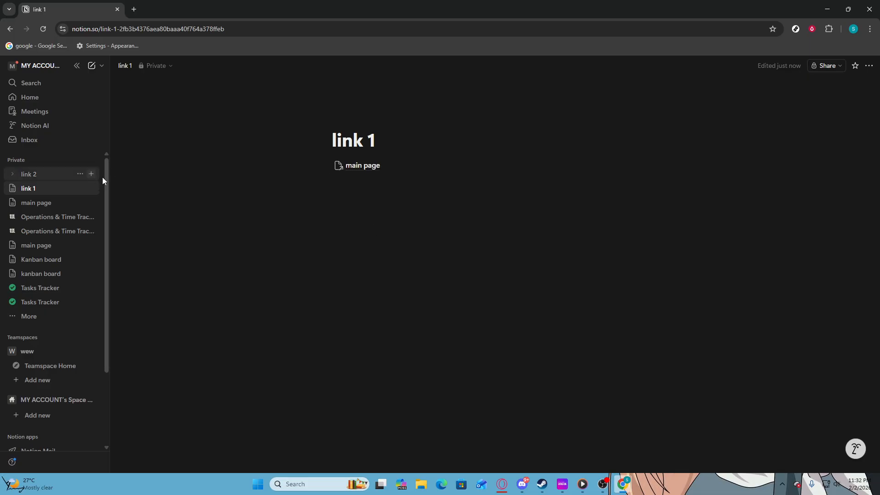
- Open the link 2 page and insert a Link to page block pointing to main page in its body
{"action": "left_click", "coordinate": [68, 176]}
{"action": "left_click", "coordinate": [369, 165]}
{"action": "type", "text": "/"}
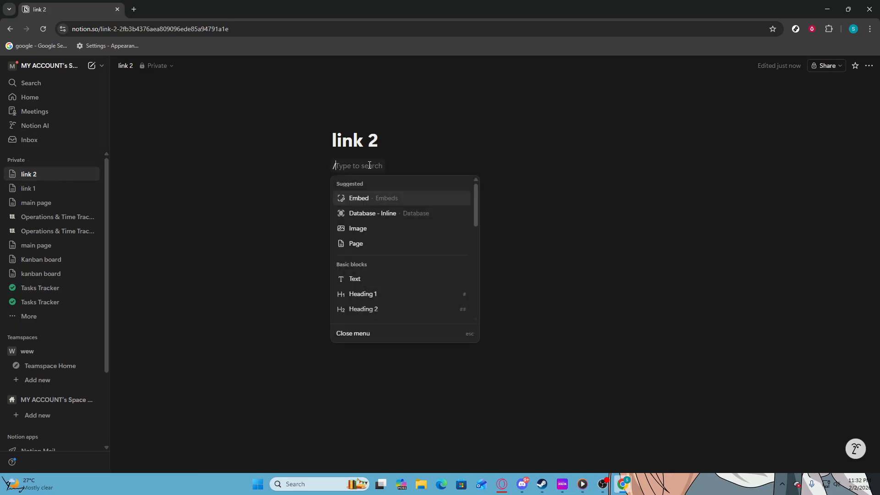
{"action": "type", "text": "mai"}
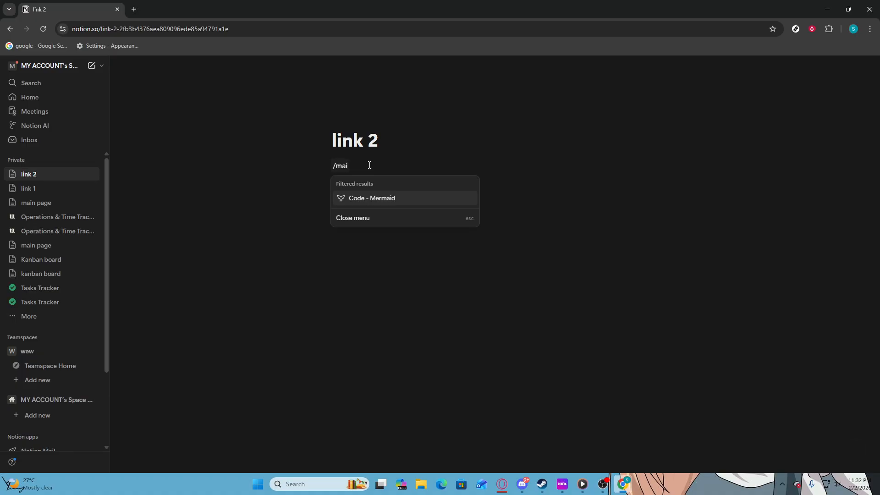
{"action": "key", "text": "BackSpace"}
{"action": "key", "text": "BackSpace"}
{"action": "key", "text": "BackSpace"}
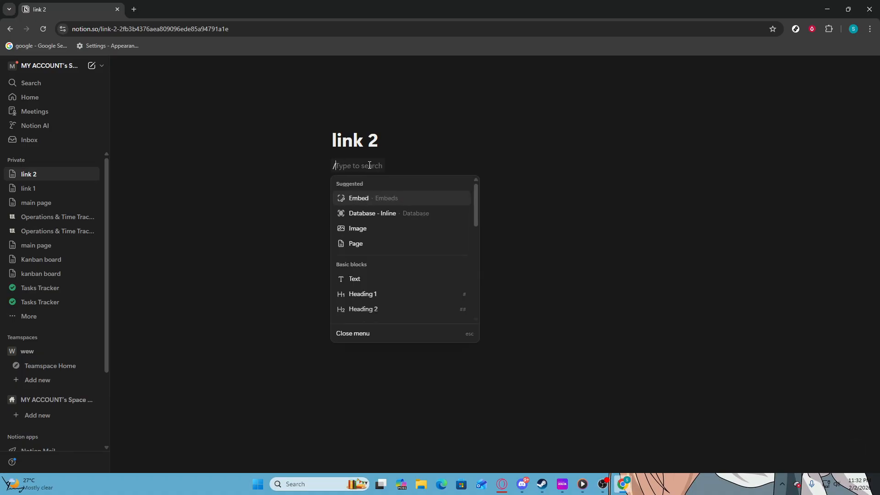
{"action": "type", "text": "li"}
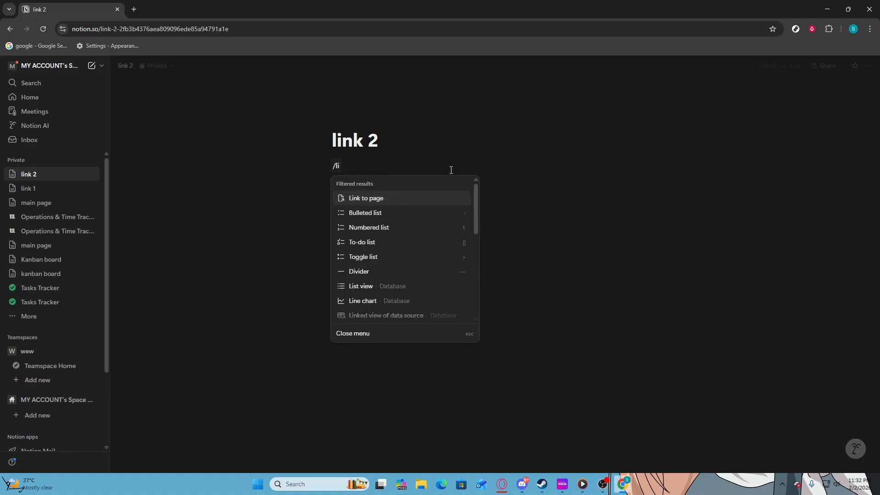
{"action": "left_click", "coordinate": [362, 198]}
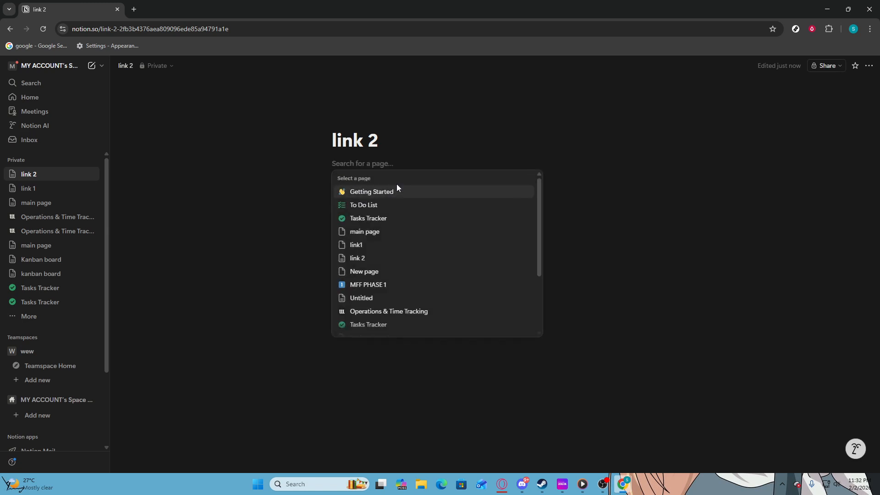
{"action": "left_click", "coordinate": [372, 232]}
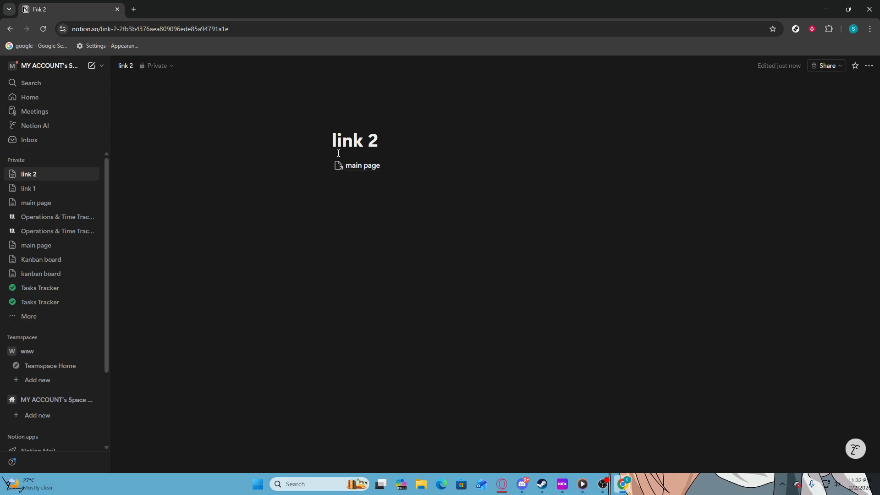
- Follow the main page link in link 2 to view its target, and return to link 2
{"action": "left_click", "coordinate": [359, 167]}
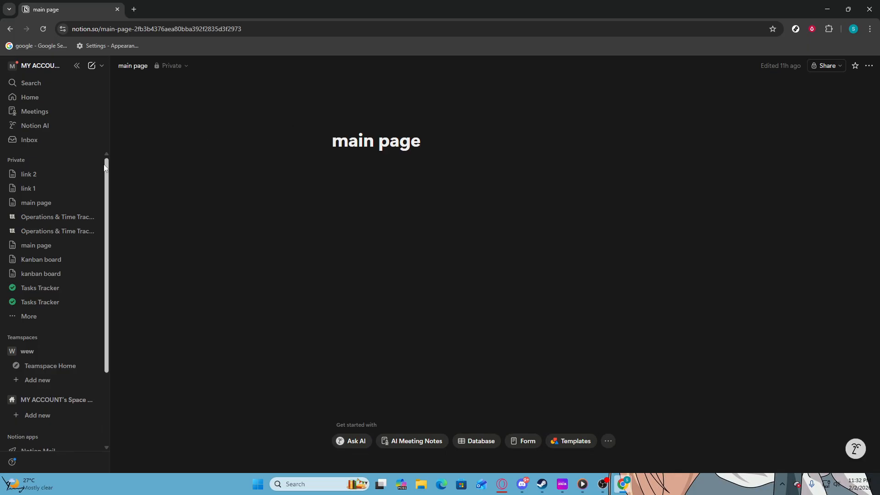
{"action": "left_click", "coordinate": [43, 175]}
{"action": "mouse_move", "coordinate": [326, 136]}
{"action": "left_mouse_down"}
{"action": "mouse_move", "coordinate": [406, 142]}
{"action": "mouse_move", "coordinate": [337, 136]}
{"action": "left_mouse_up"}
{"action": "left_click", "coordinate": [409, 142]}
- Enter "/link" on a new line below the main page link in link 2 and dismiss the suggested blocks
{"action": "left_click", "coordinate": [389, 197]}
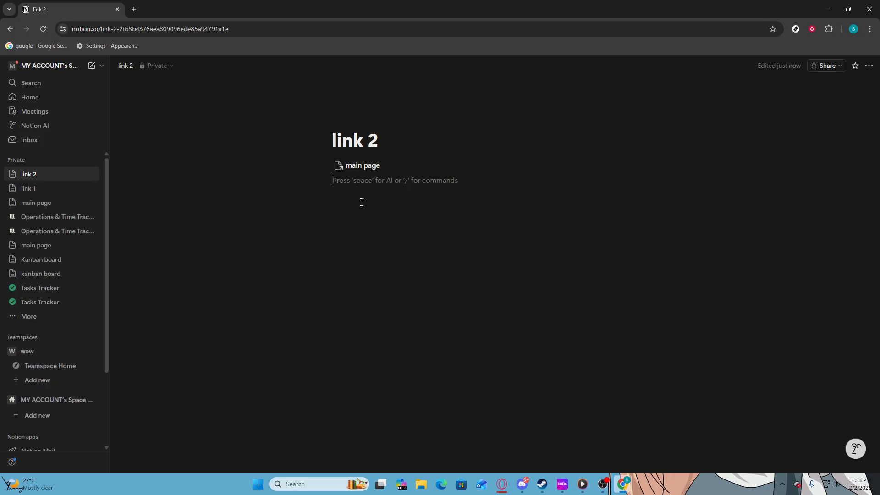
{"action": "type", "text": "/"}
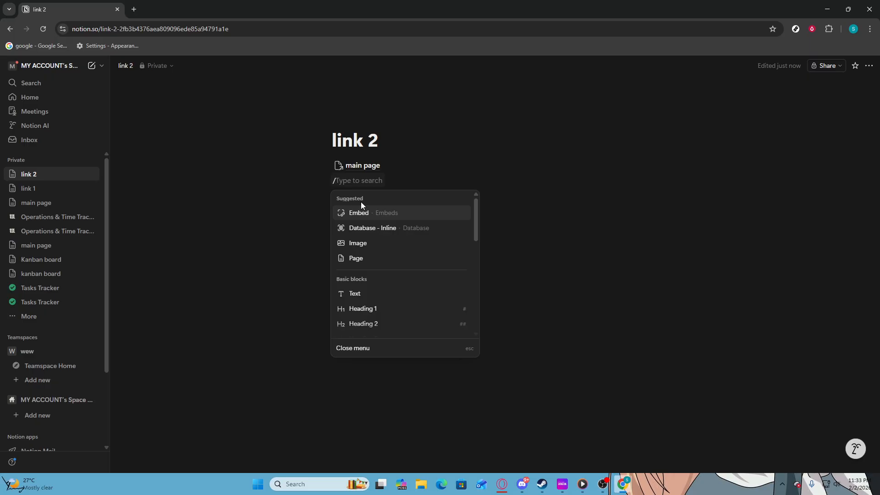
{"action": "type", "text": "link"}
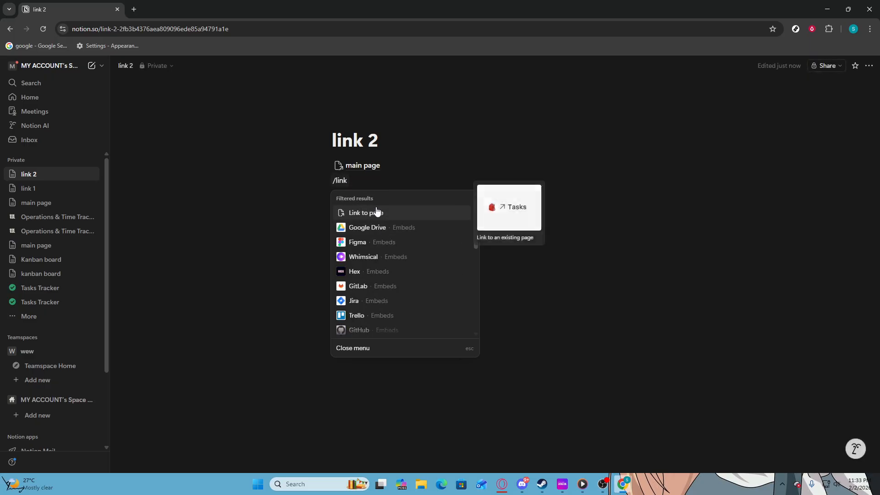
{"action": "left_click", "coordinate": [255, 182]}
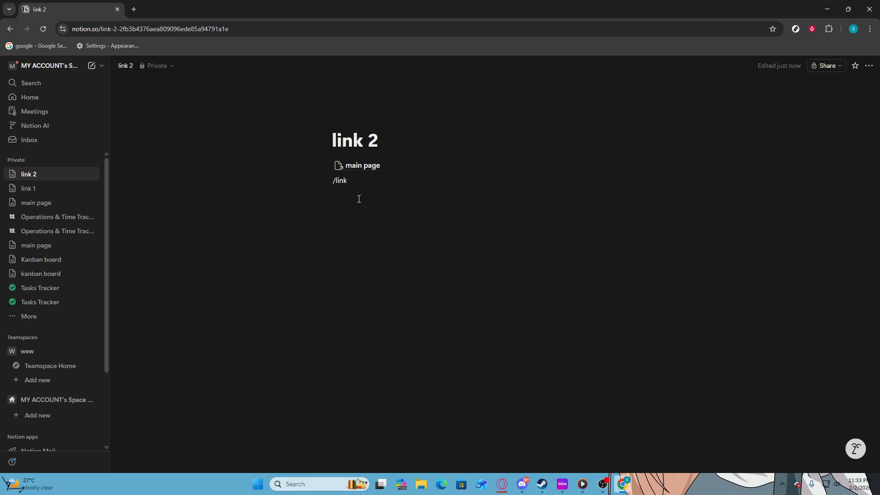
- Follow the main page link, open link 1 from that page's backlinks, and delete the main page link block in link 1
{"action": "left_click", "coordinate": [355, 168]}
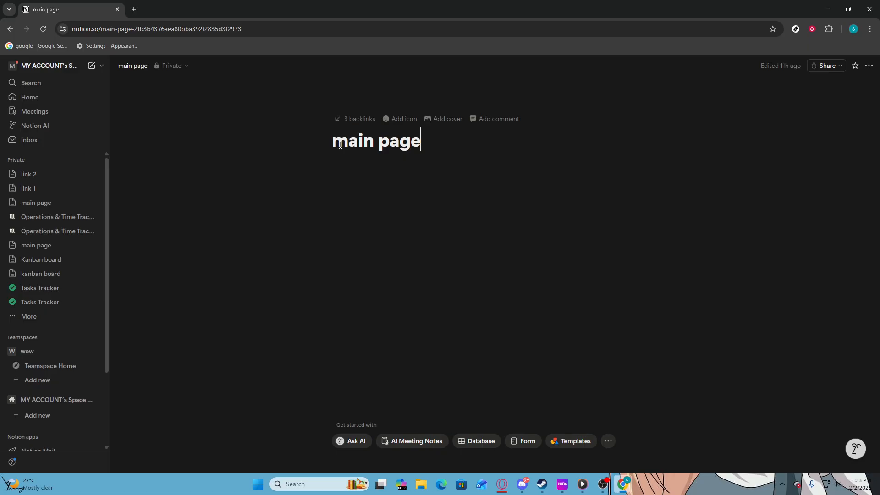
{"action": "left_click", "coordinate": [351, 120]}
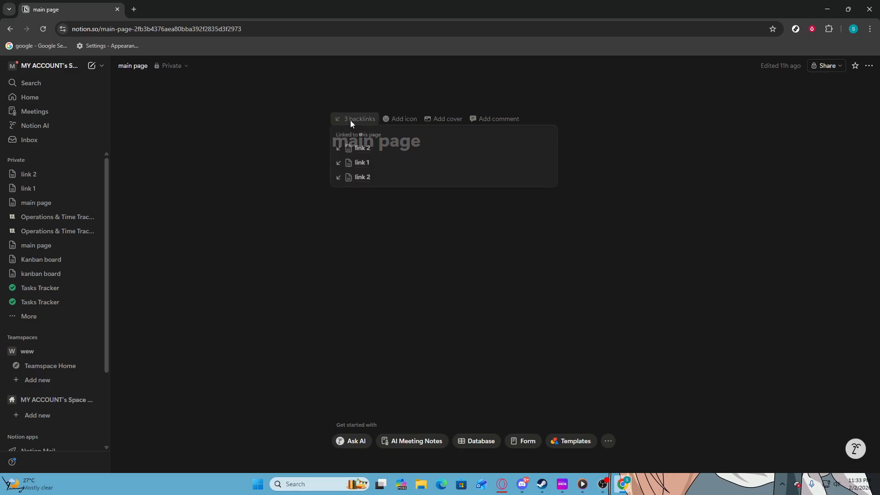
{"action": "left_click", "coordinate": [358, 164]}
{"action": "mouse_move", "coordinate": [392, 167]}
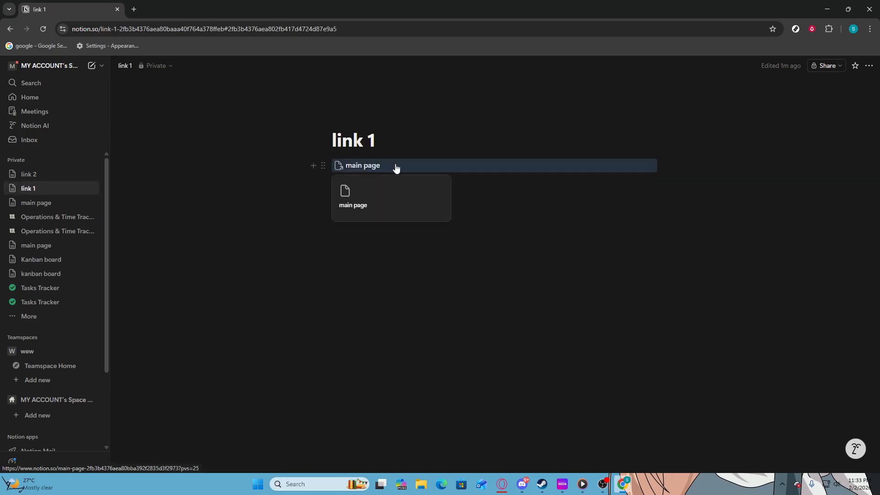
{"action": "left_click", "coordinate": [325, 166]}
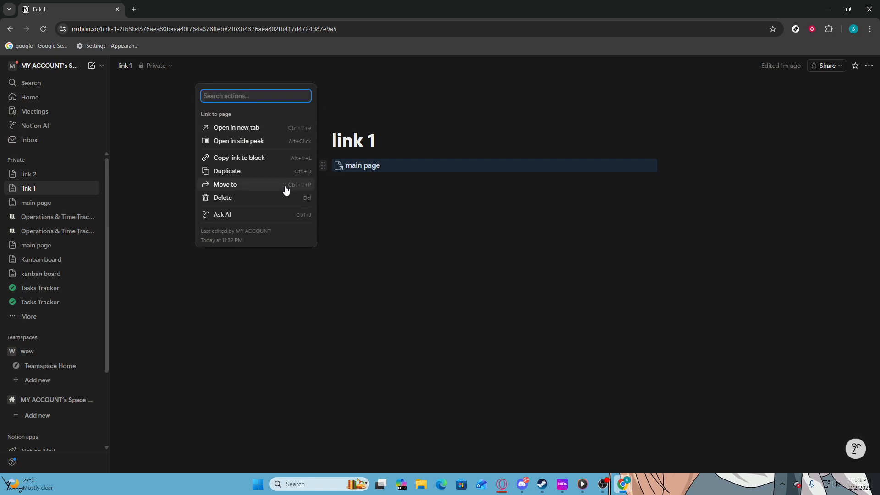
{"action": "left_click", "coordinate": [275, 198]}
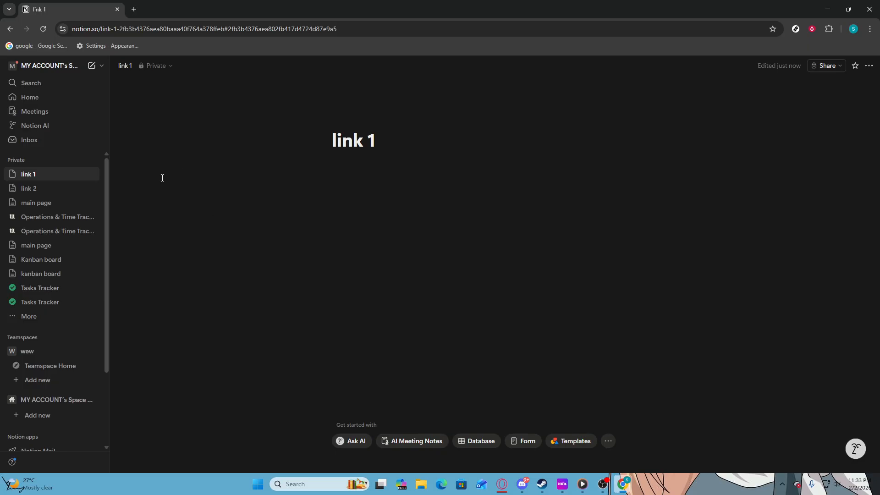
- Go back to the linked main page and examine its backlinks list
{"action": "left_click", "coordinate": [65, 202]}
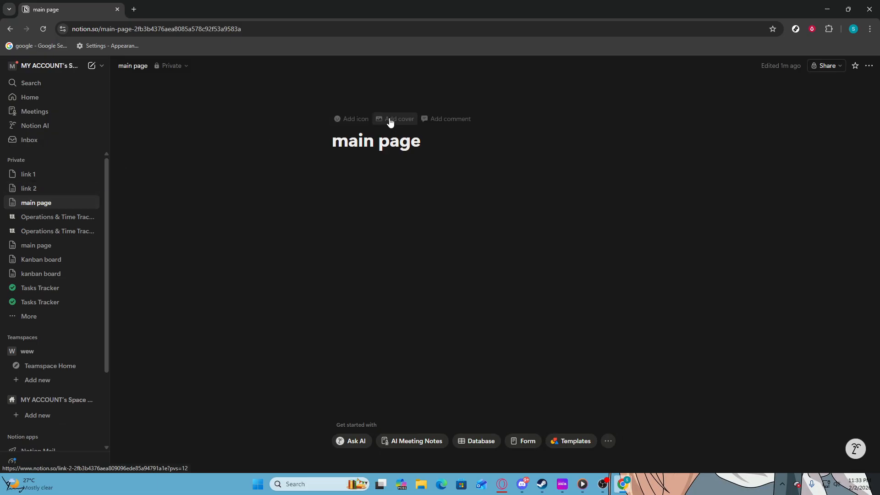
{"action": "left_click", "coordinate": [284, 131]}
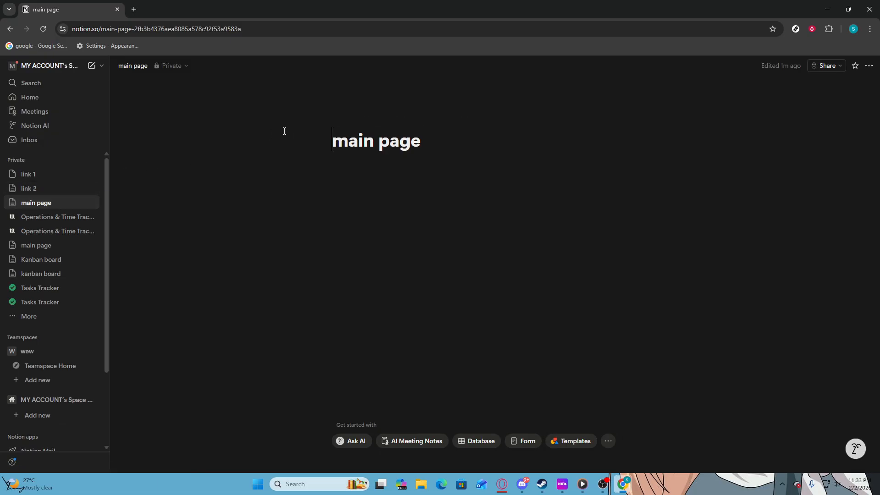
{"action": "key", "text": "alt+Left"}
{"action": "key", "text": "alt+Left"}
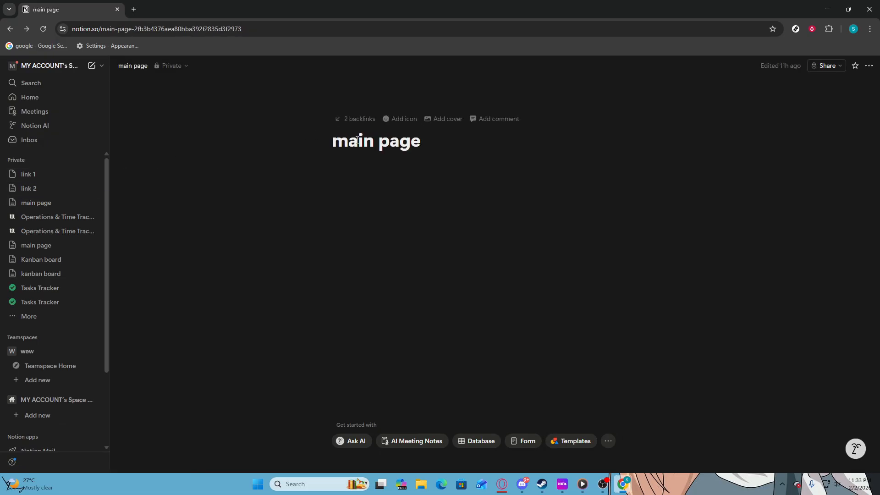
{"action": "left_click", "coordinate": [360, 121]}
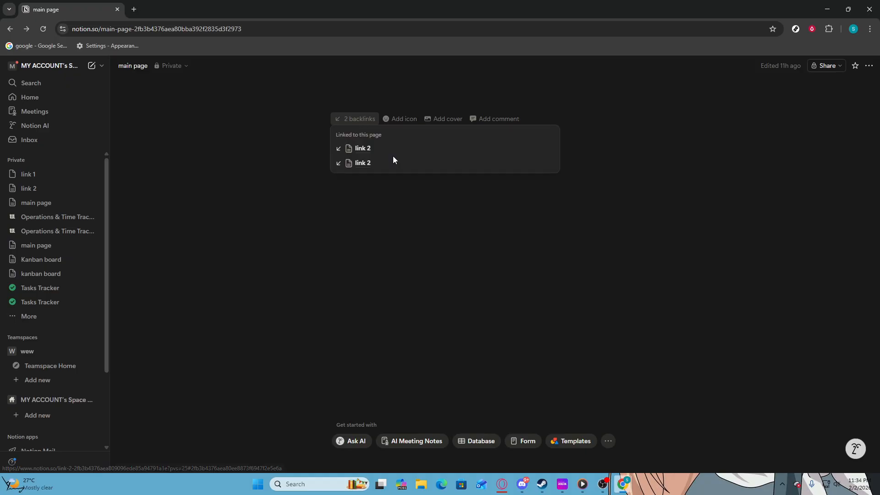
- Open link 2 from the first backlink, delete its main page link block, and recheck the main page's backlinks
{"action": "left_click", "coordinate": [382, 150]}
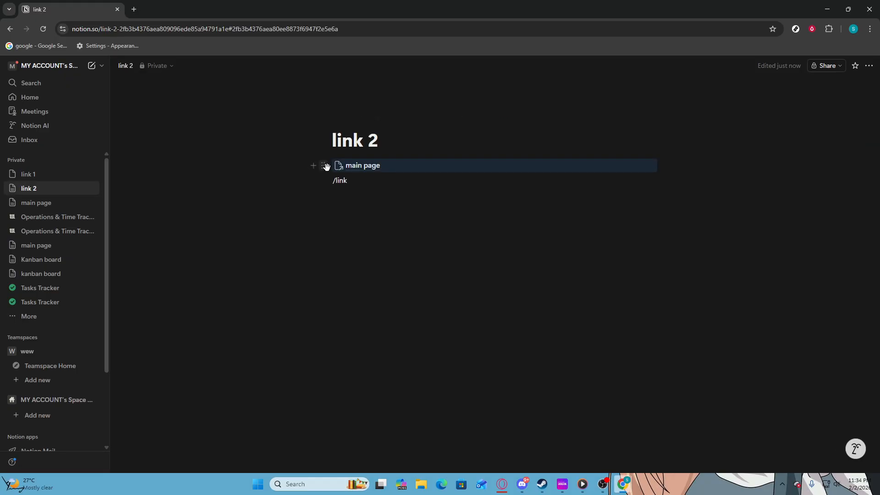
{"action": "left_click", "coordinate": [323, 165]}
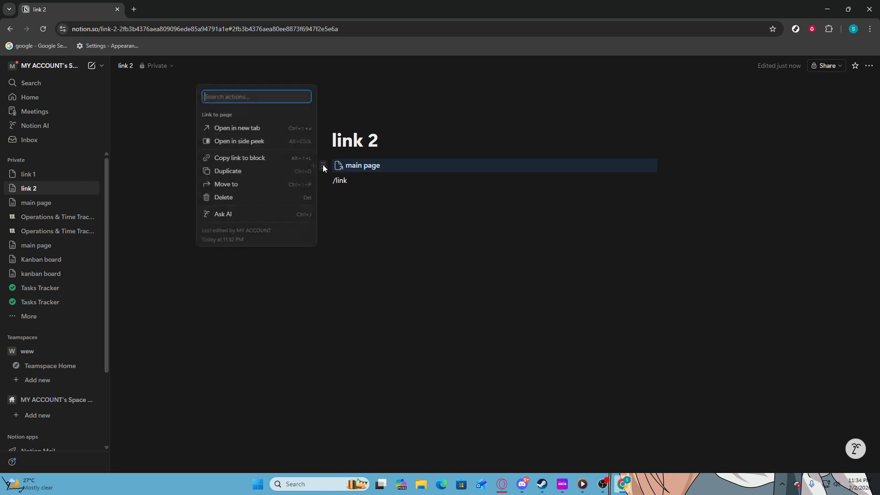
{"action": "left_click", "coordinate": [244, 200]}
{"action": "key", "text": "alt+Left"}
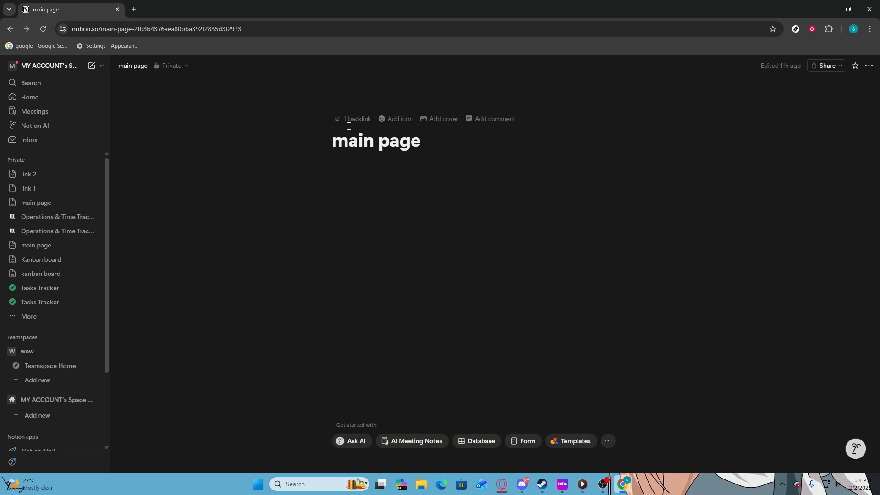
{"action": "left_click", "coordinate": [350, 121]}
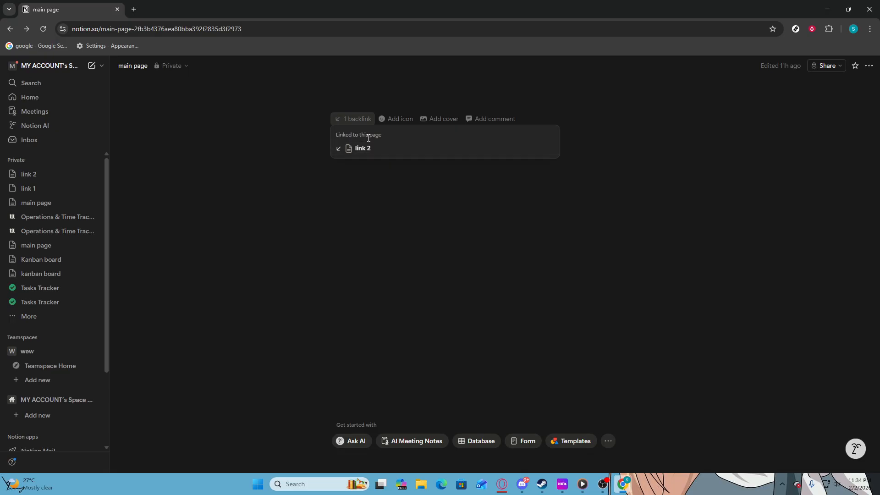